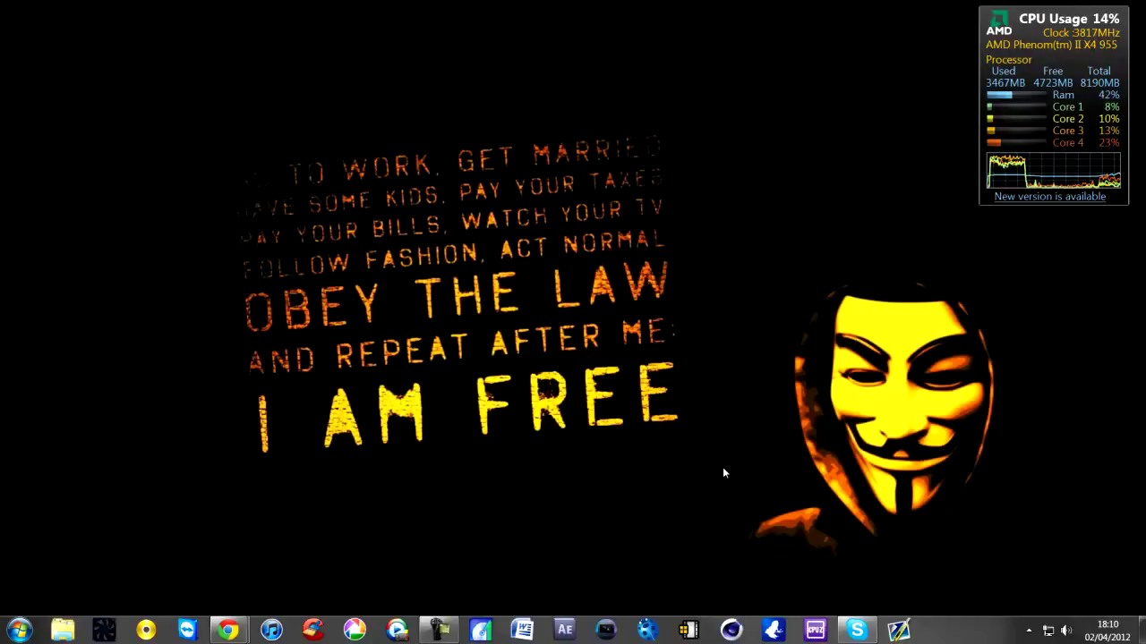
Switch to the Chrome window with the Speed Dial page and view the Chrome Web Store results for "speed dial".
mouse_move(218, 638)
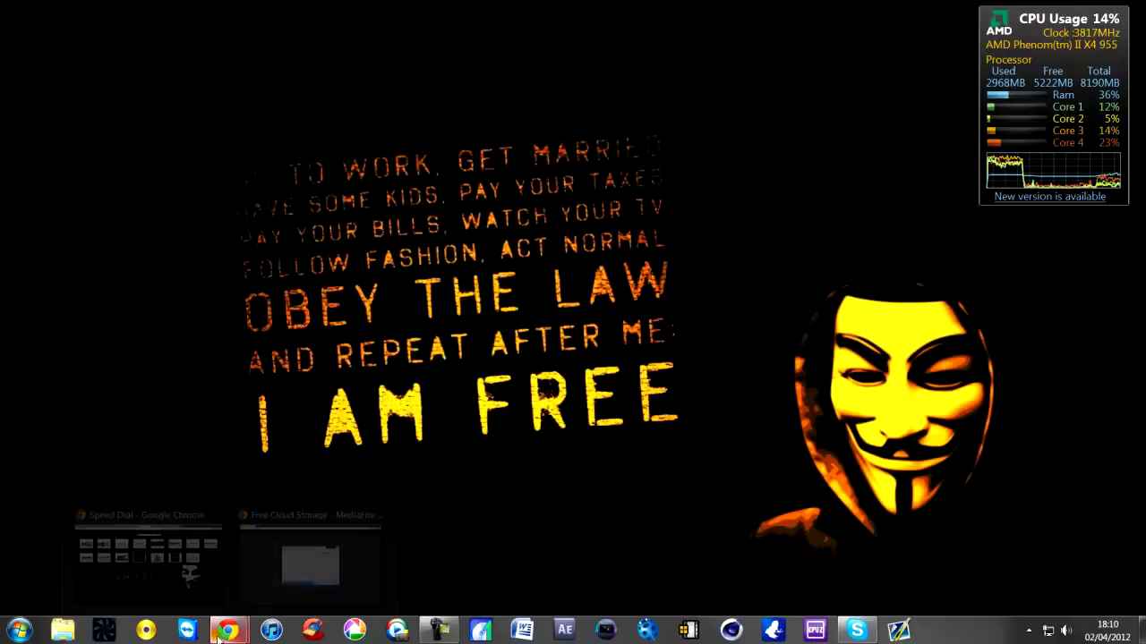
click(181, 594)
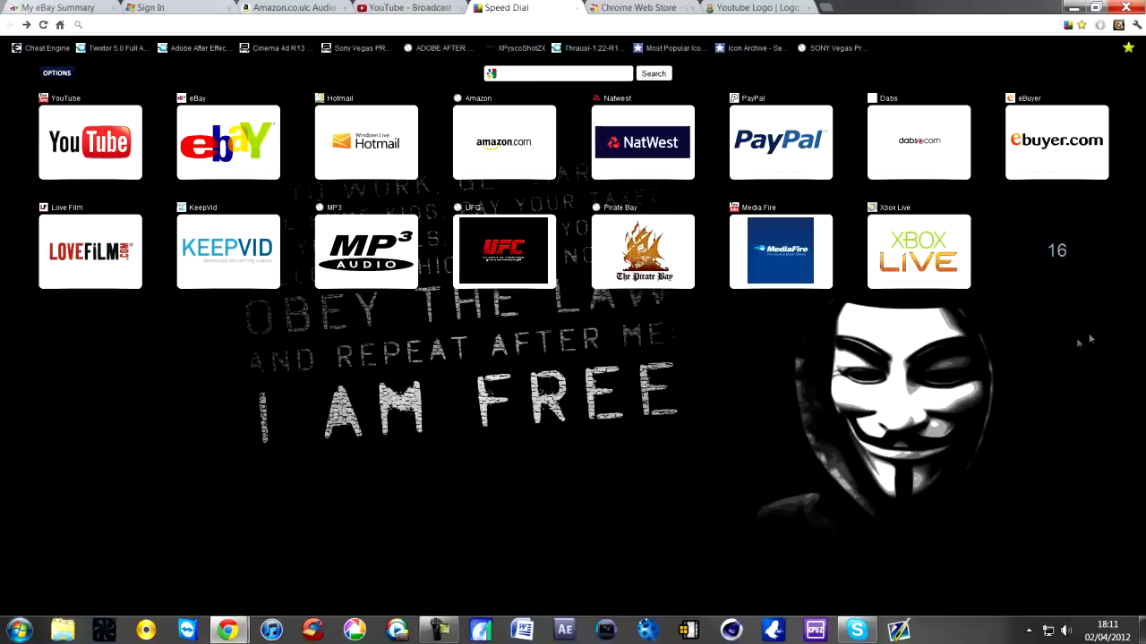
click(632, 9)
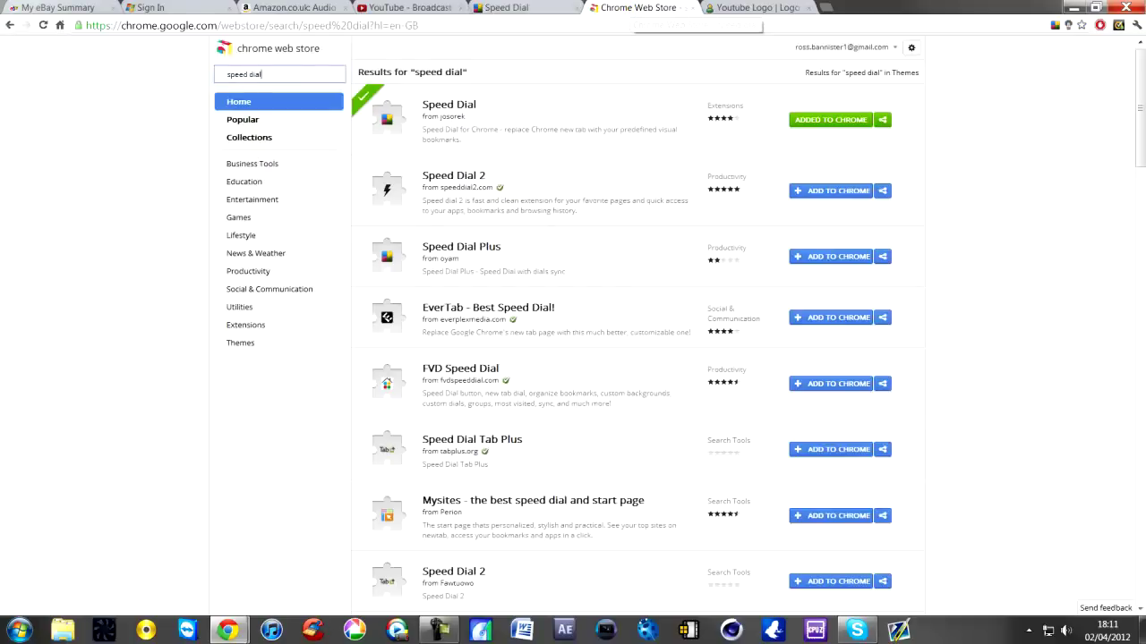
Visit the Chrome Web Store through the browser's extension settings, and close that extra tab after returning to the "speed dial" results.
click(1136, 26)
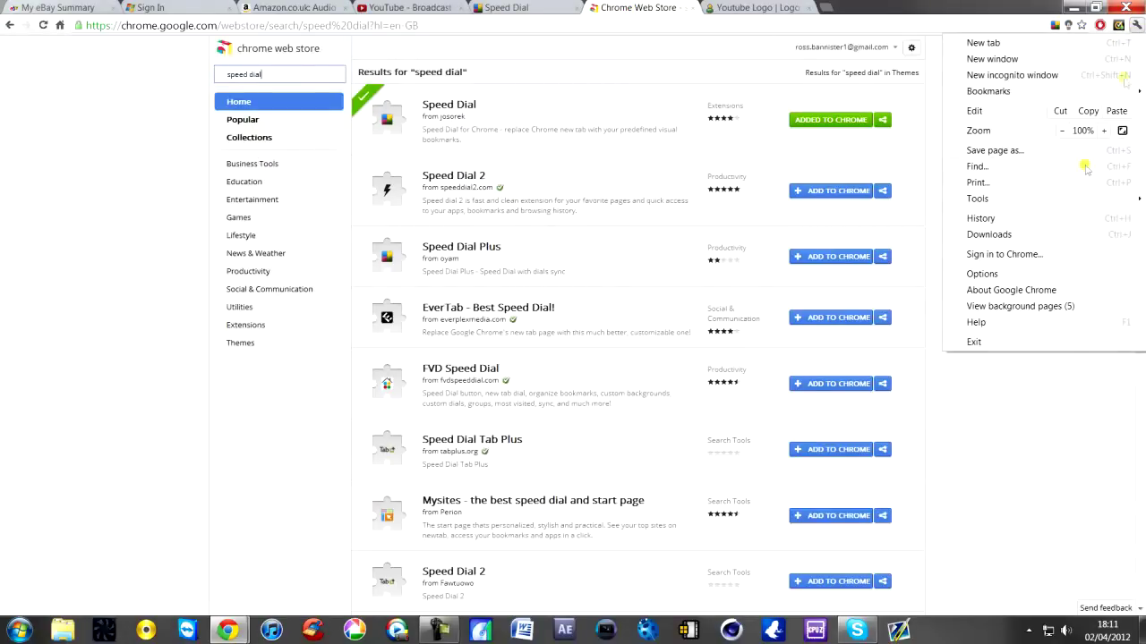
click(1001, 275)
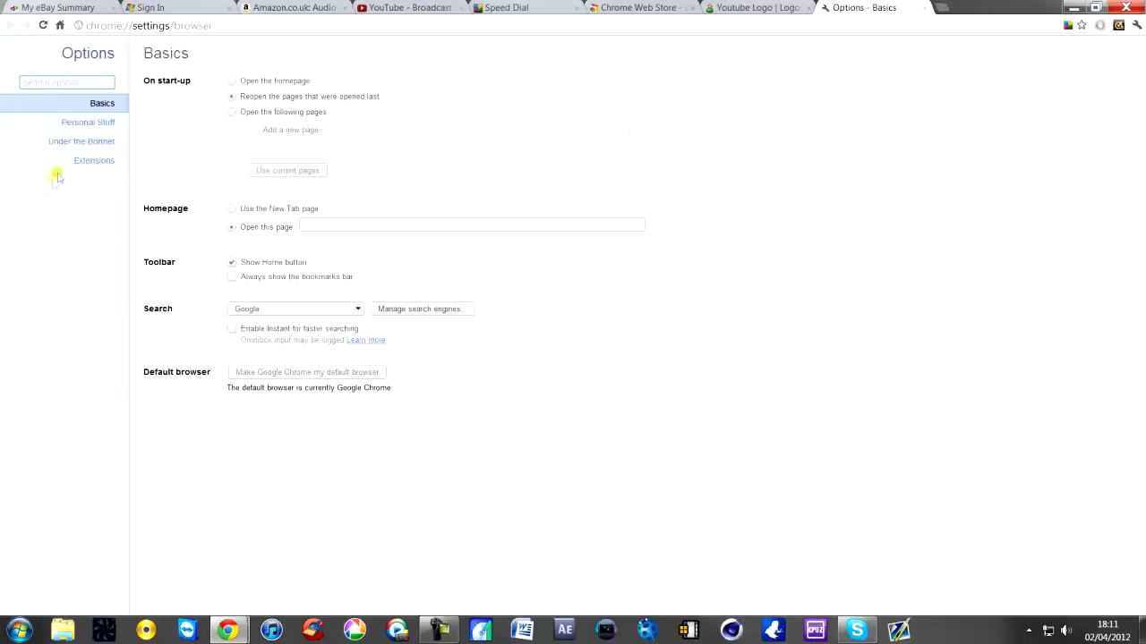
click(72, 163)
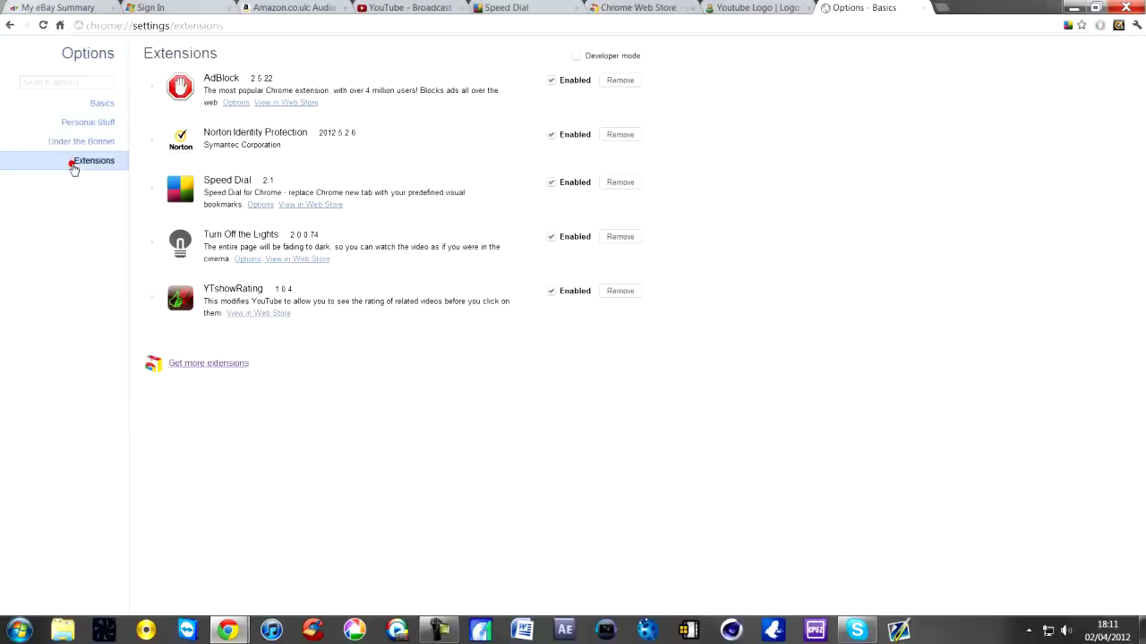
click(236, 365)
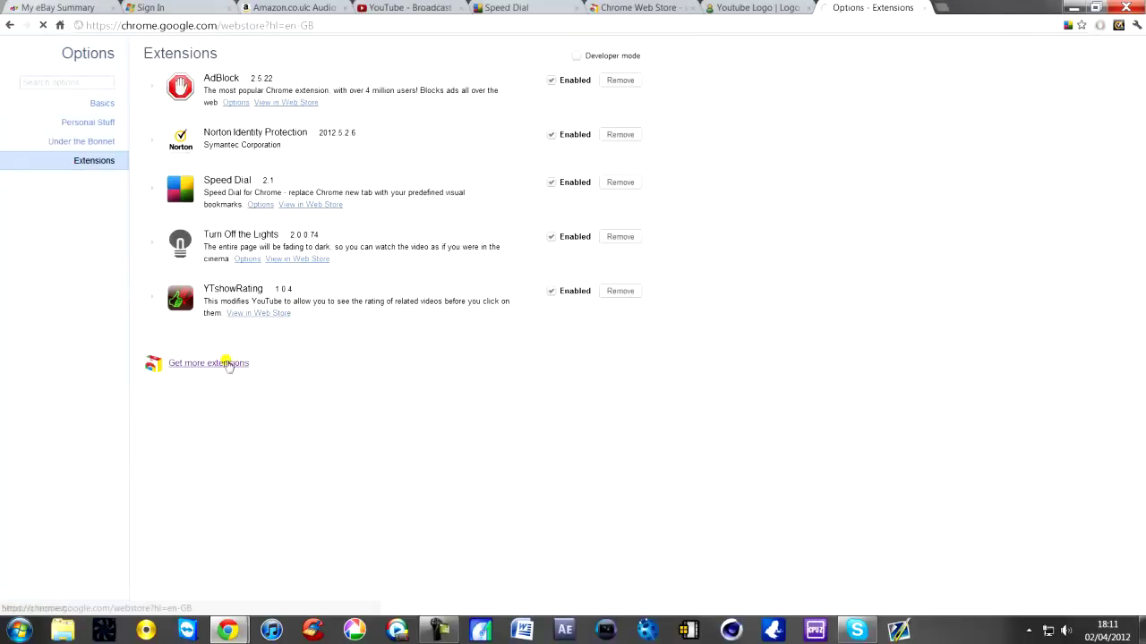
click(645, 9)
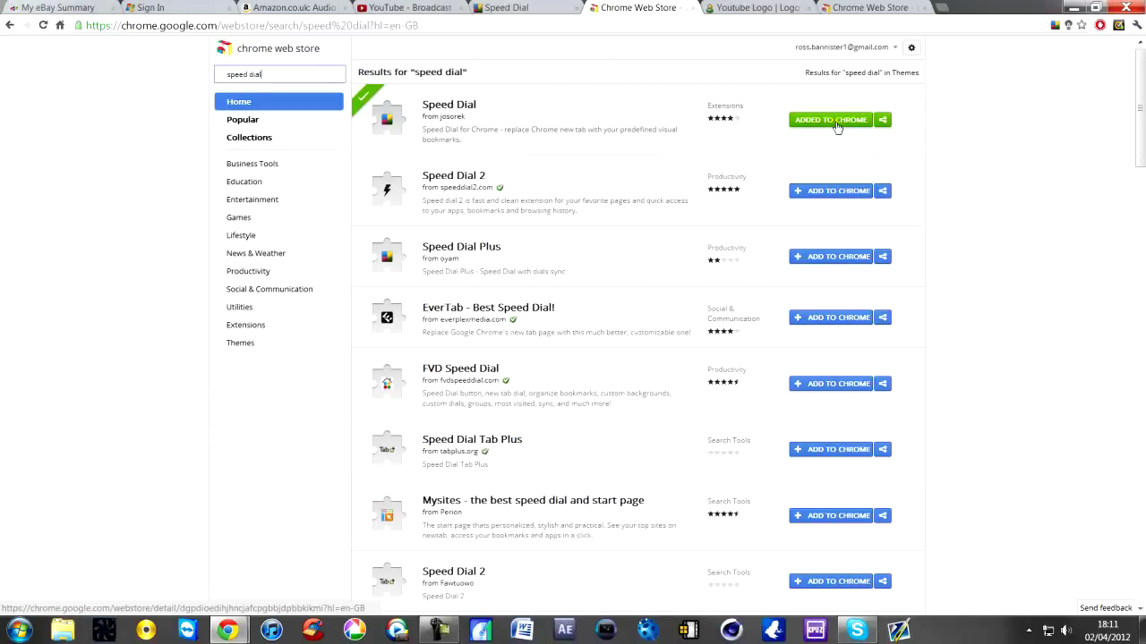
click(926, 7)
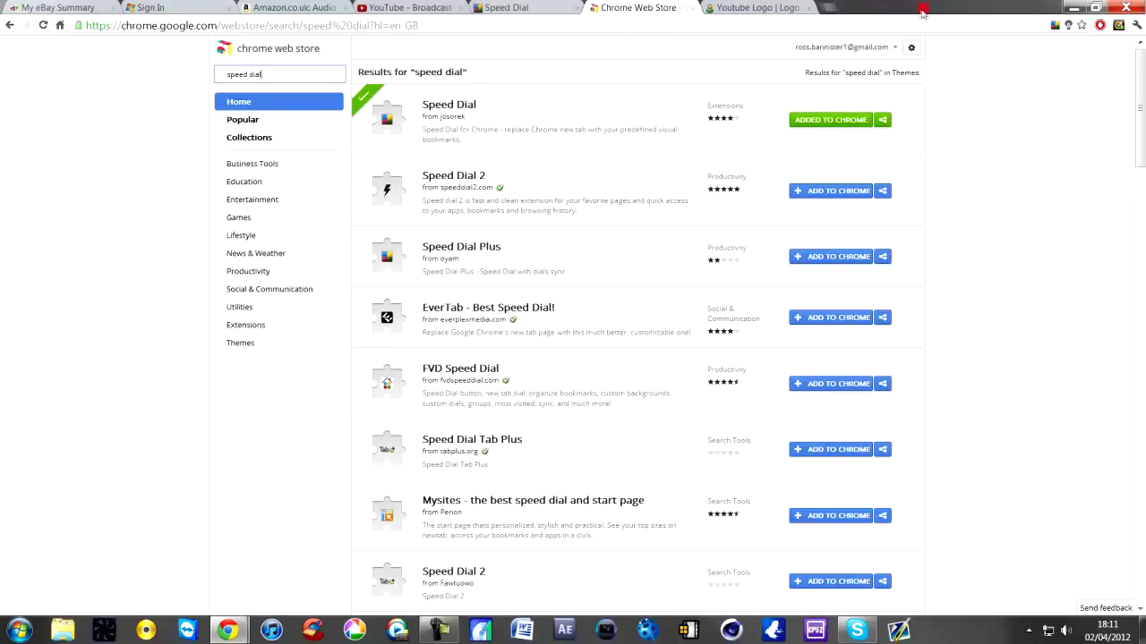
Review the Speed Dial page's display options, and save and close them without changes.
click(528, 7)
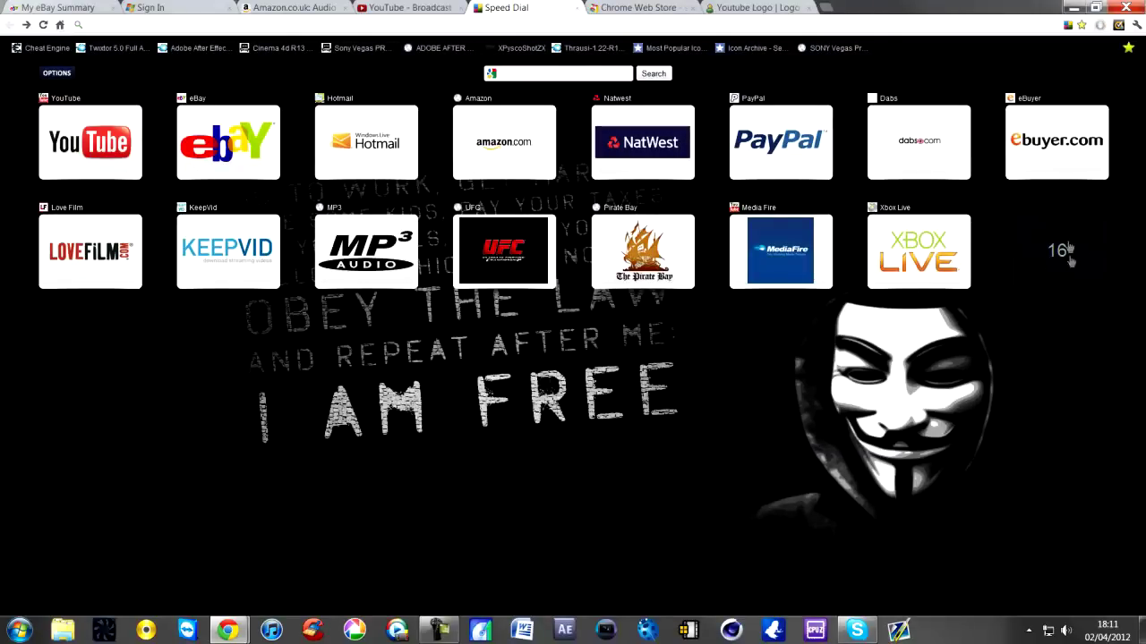
click(58, 73)
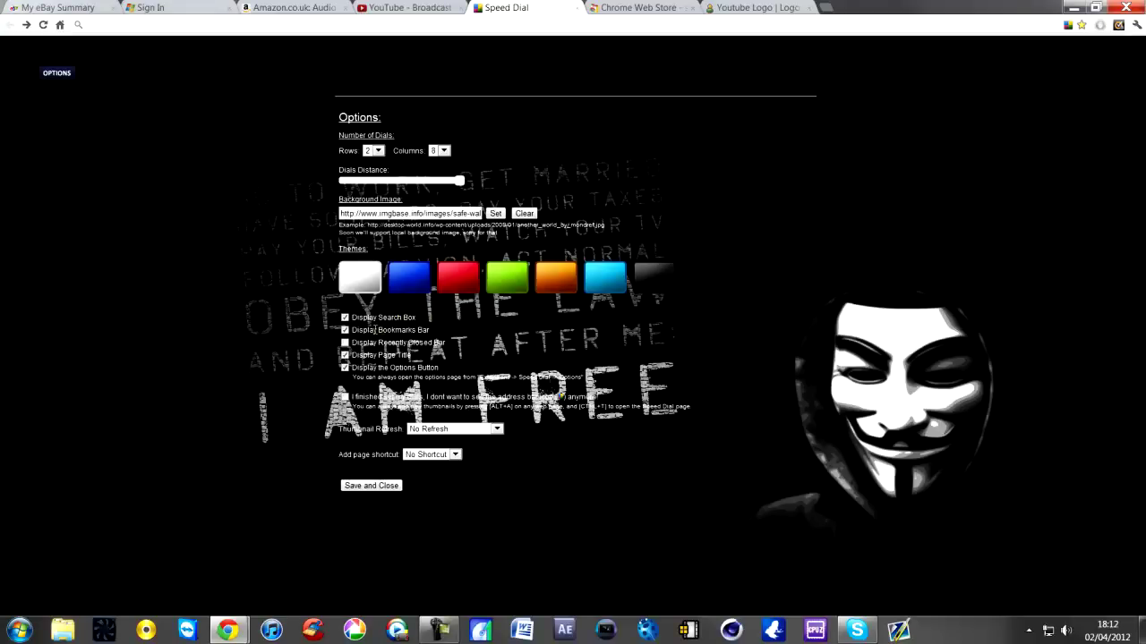
click(384, 490)
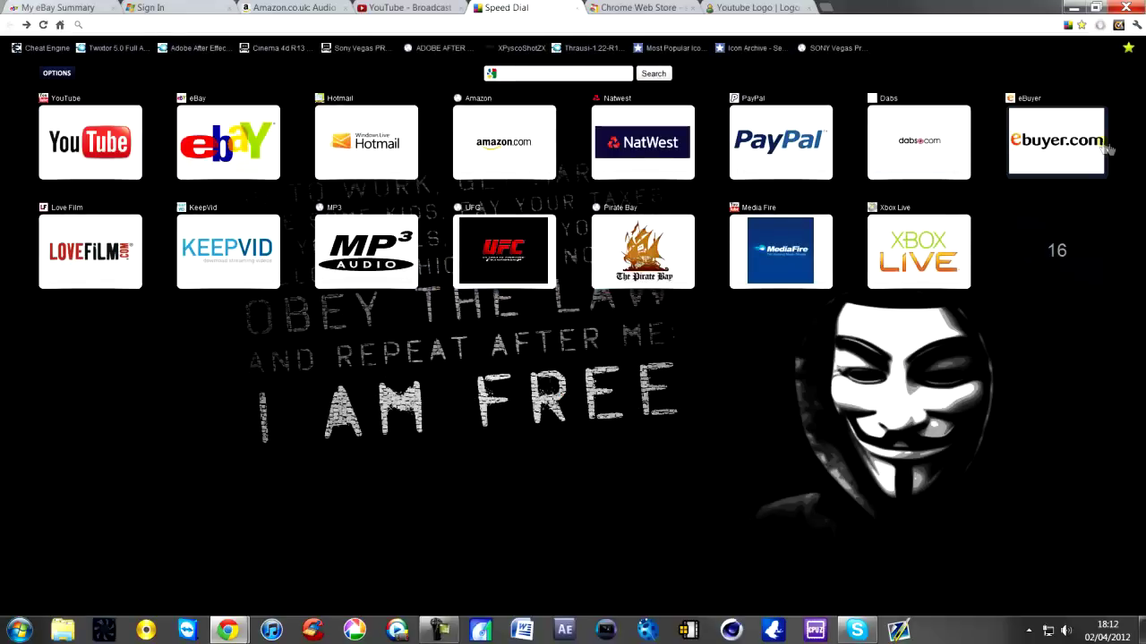
click(1057, 255)
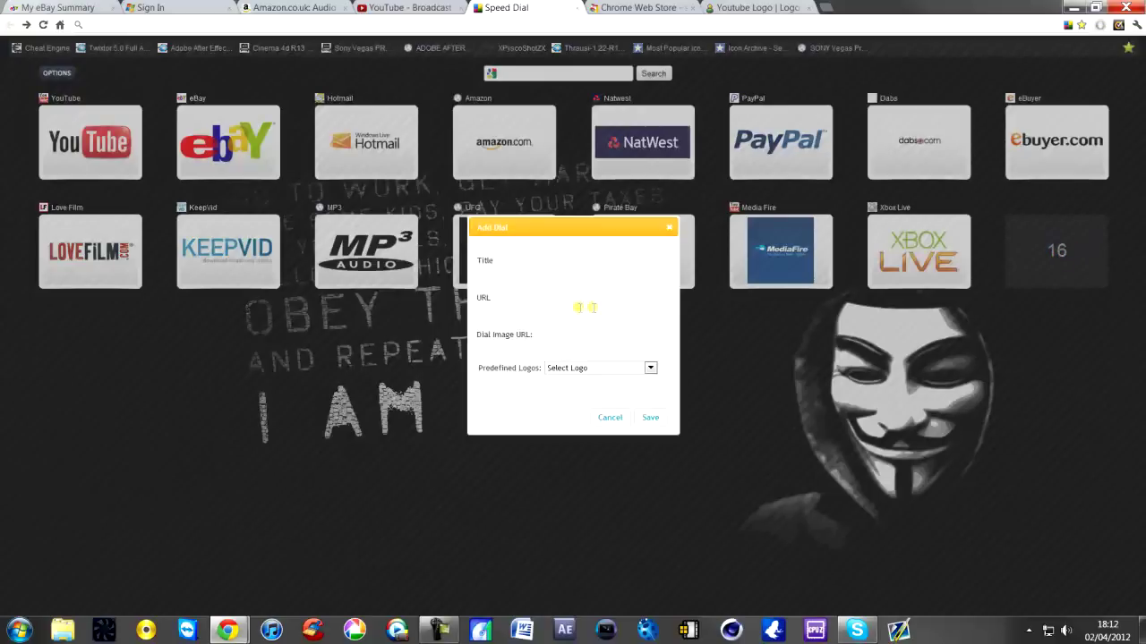
click(541, 276)
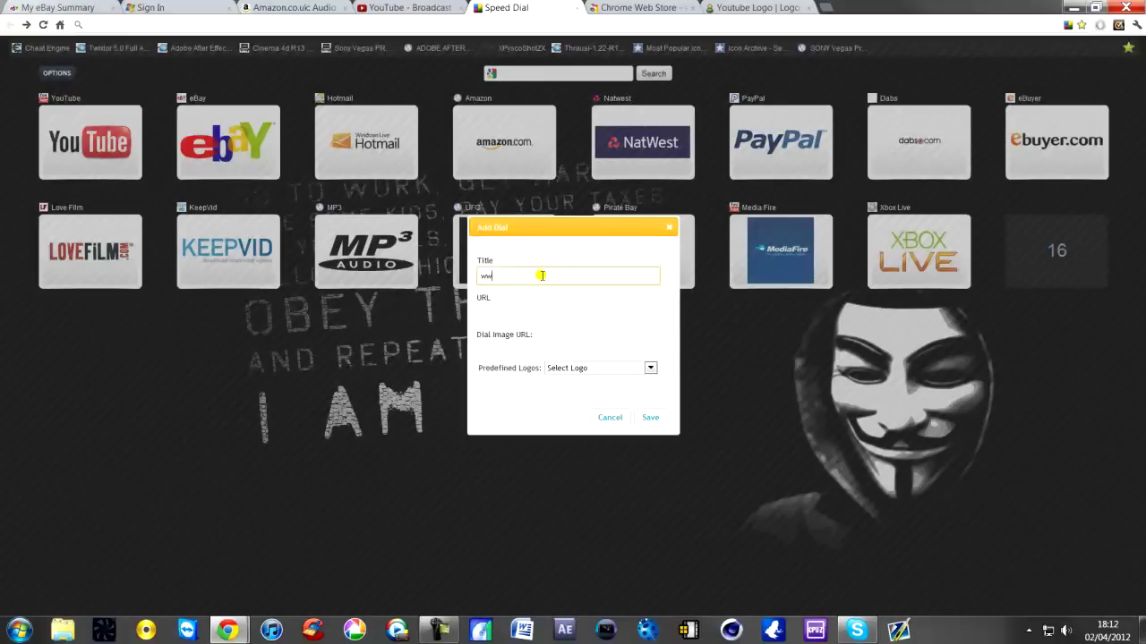
text(www.youtu)
key(BackSpace)
key(BackSpace)
key(BackSpace)
key(BackSpace)
key(BackSpace)
key(BackSpace)
key(BackSpace)
key(BackSpace)
key(BackSpace)
key(BackSpace)
key(BackSpace)
key(BackSpace)
key(BackSpace)
key(BackSpace)
key(Tab)
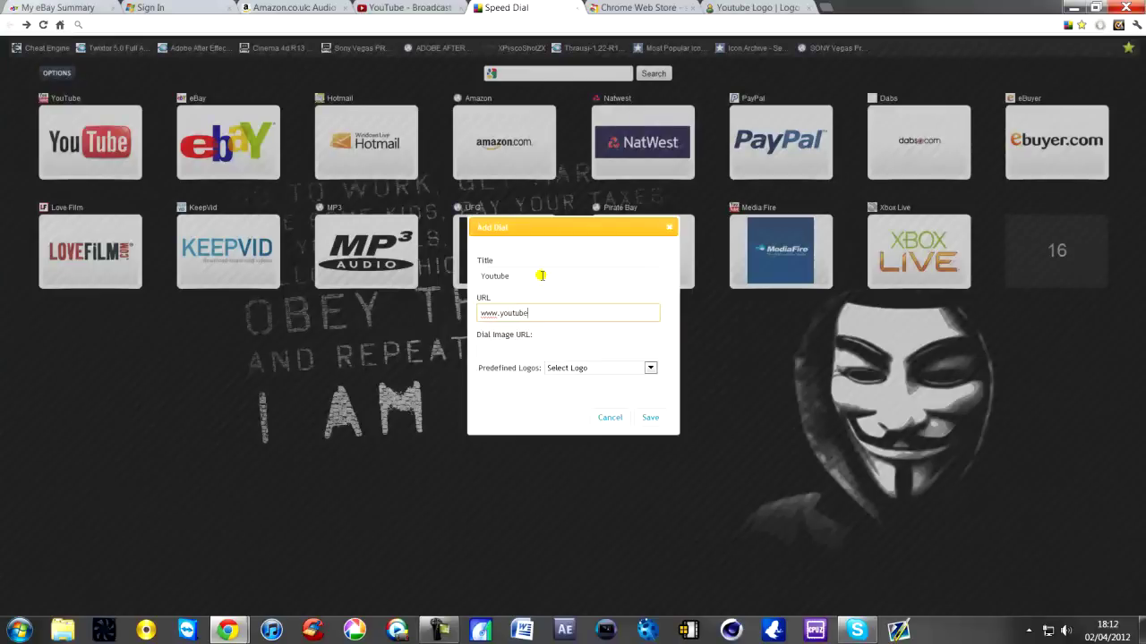
key(Tab)
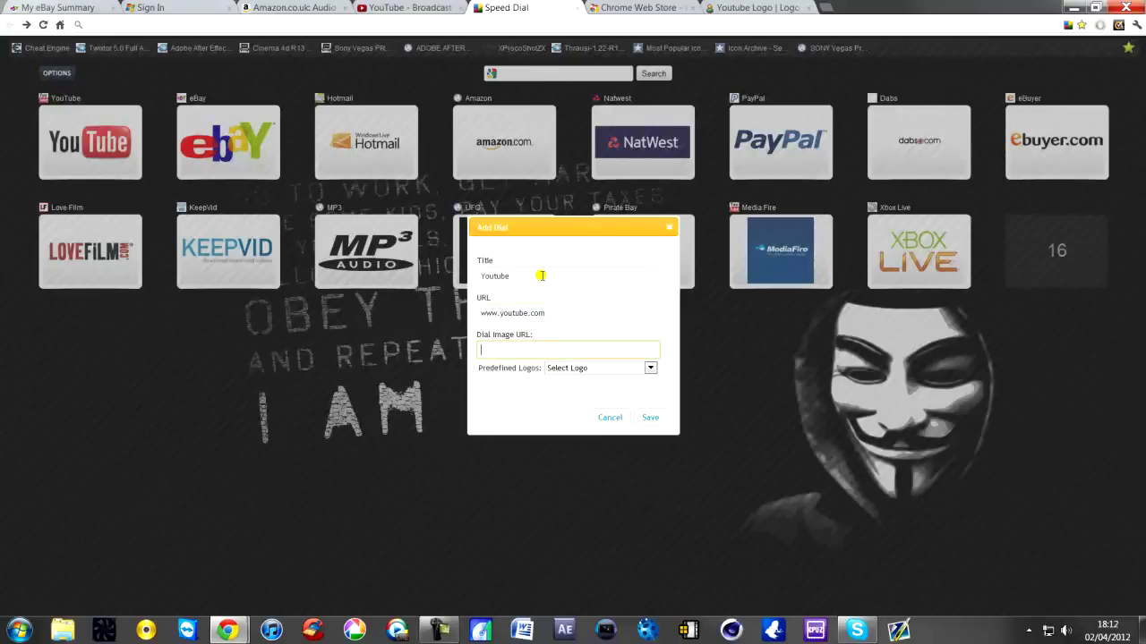
Assign the predefined YouTube logo to the new dial and save it.
click(650, 368)
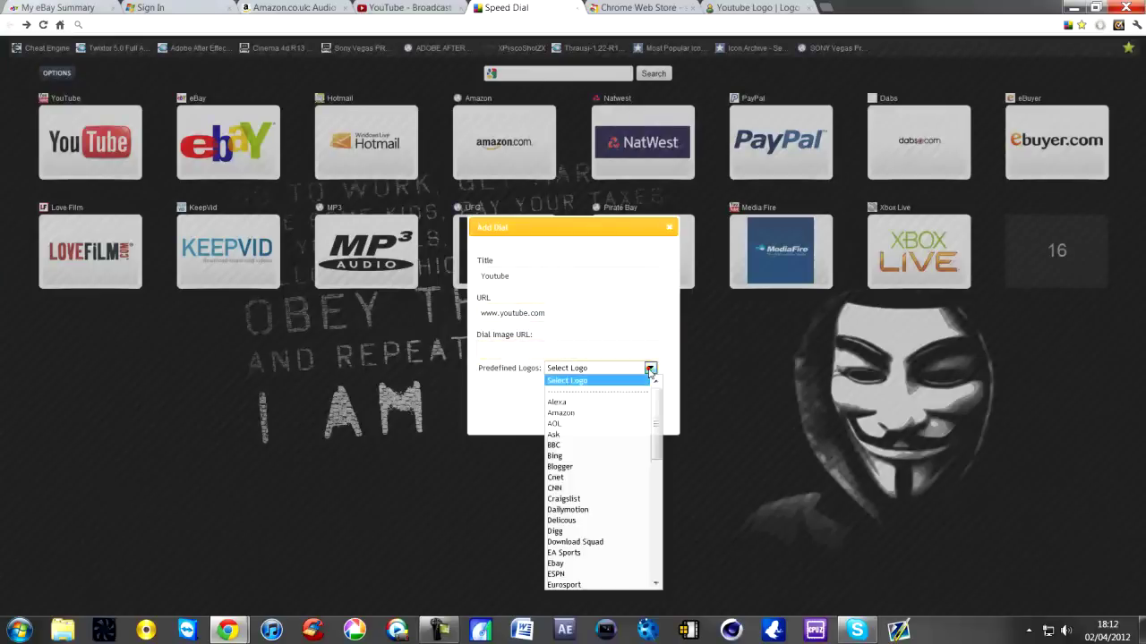
scroll(622, 439, down, 10)
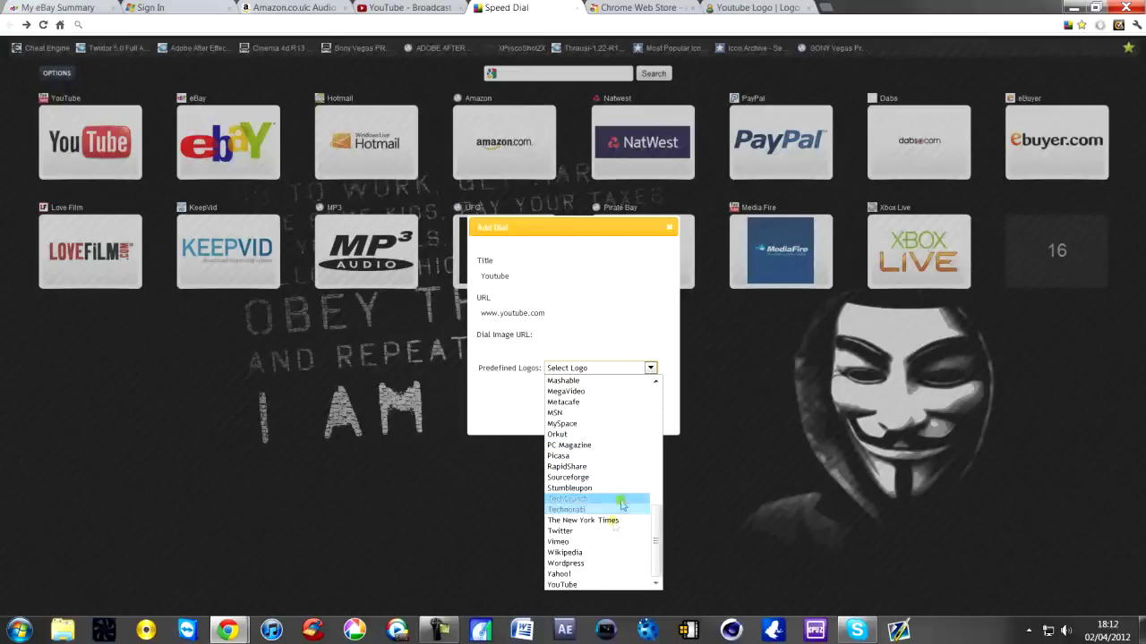
click(573, 585)
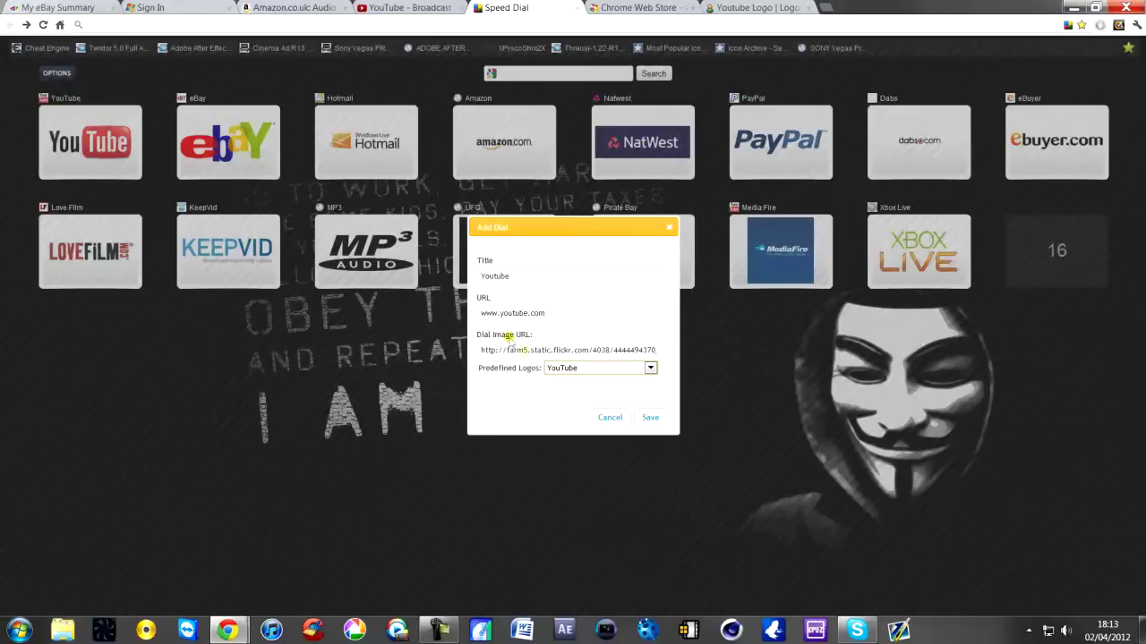
click(651, 418)
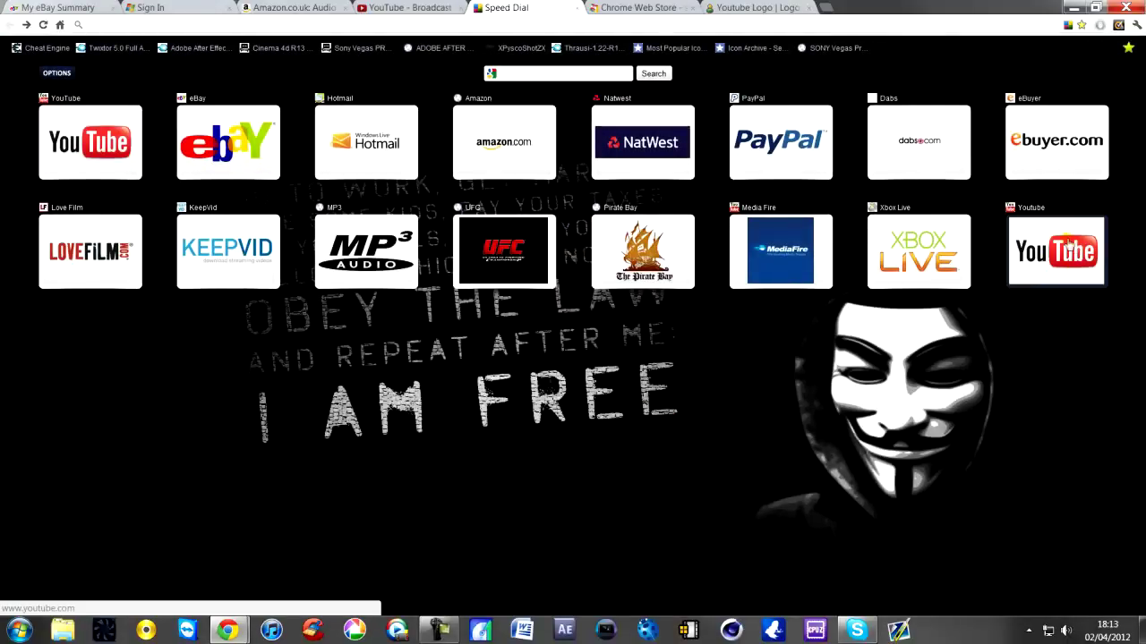
Test the new Youtube dial, close the page it loads and open a fresh Speed Dial tab.
click(1053, 251)
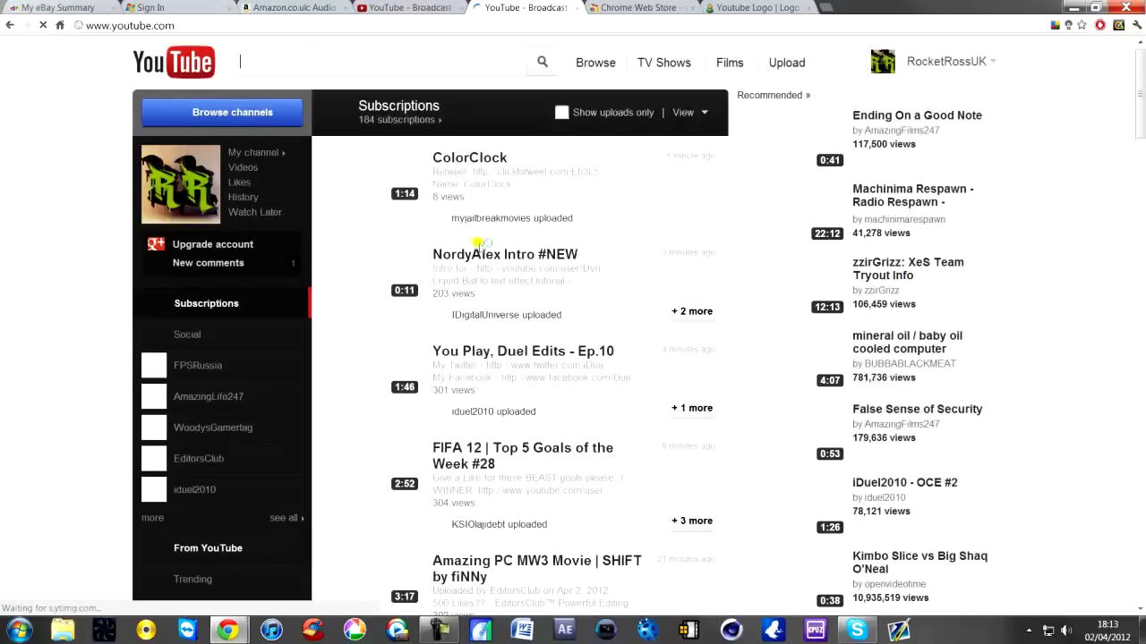
click(575, 7)
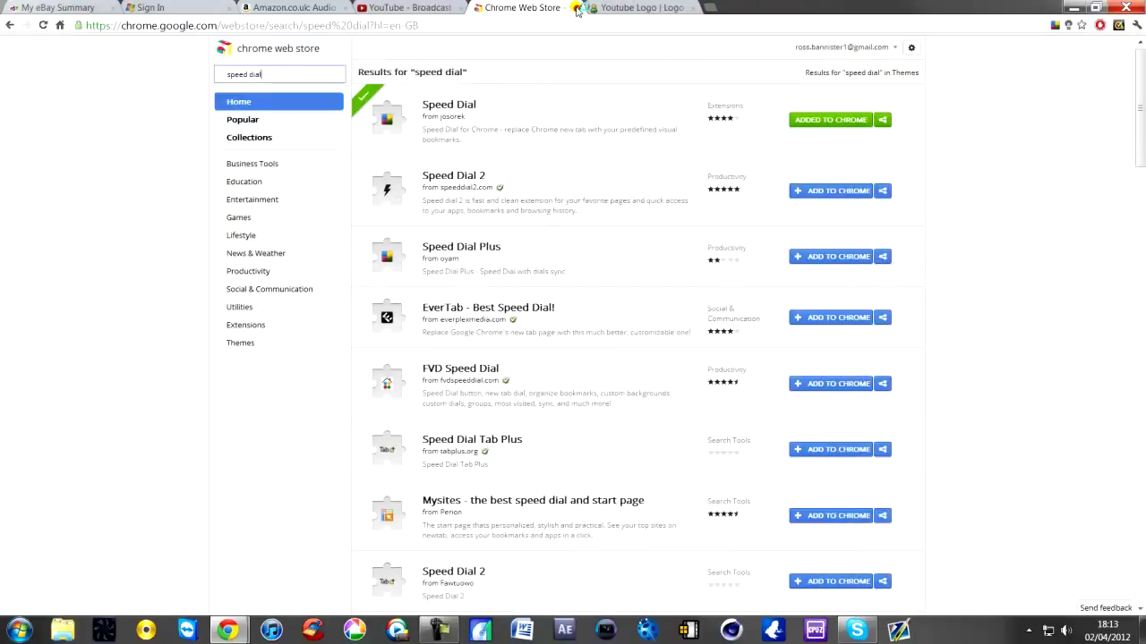
click(716, 7)
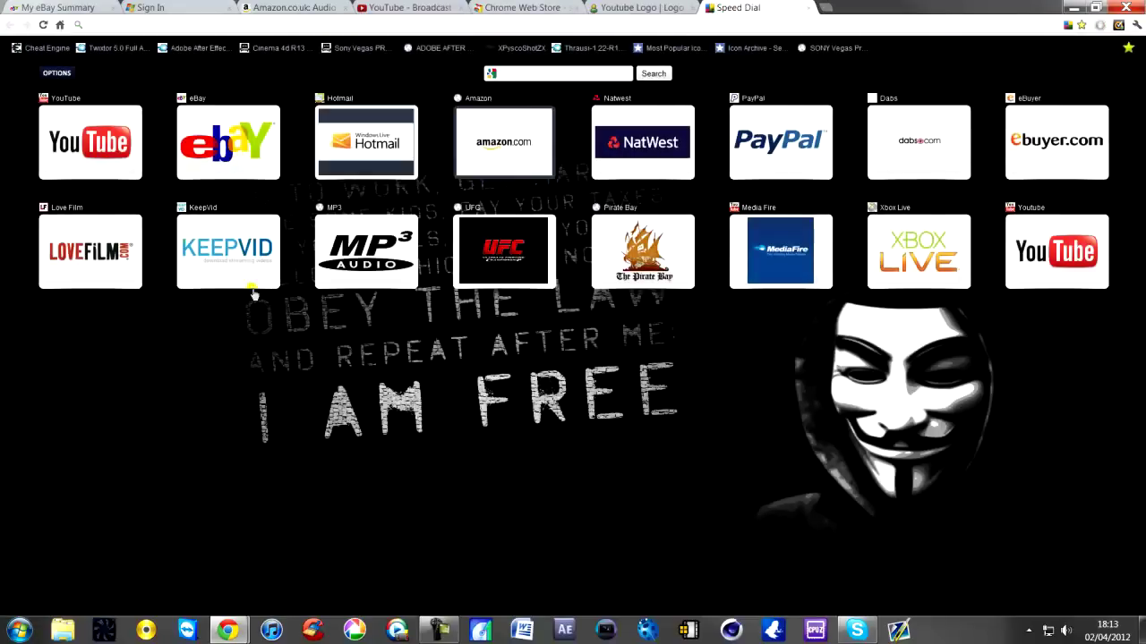